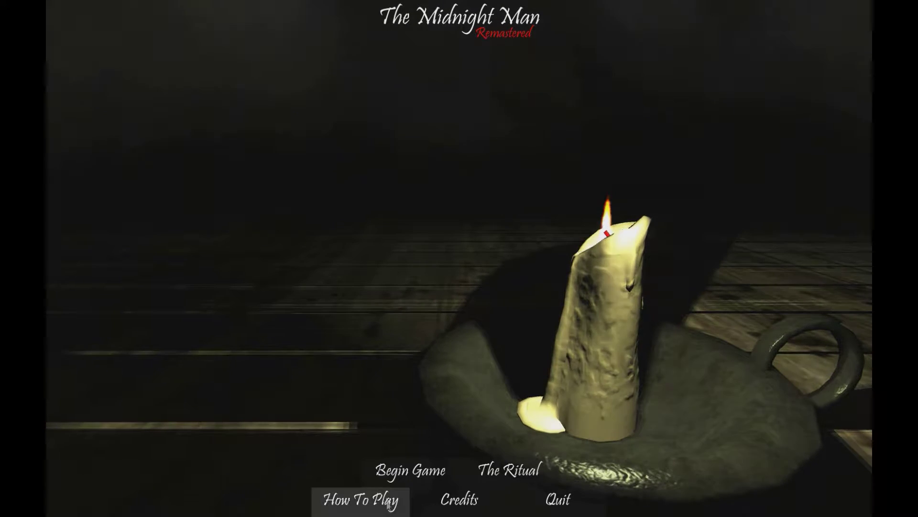
Choose Begin Game on the title screen to start a new game.
click(389, 468)
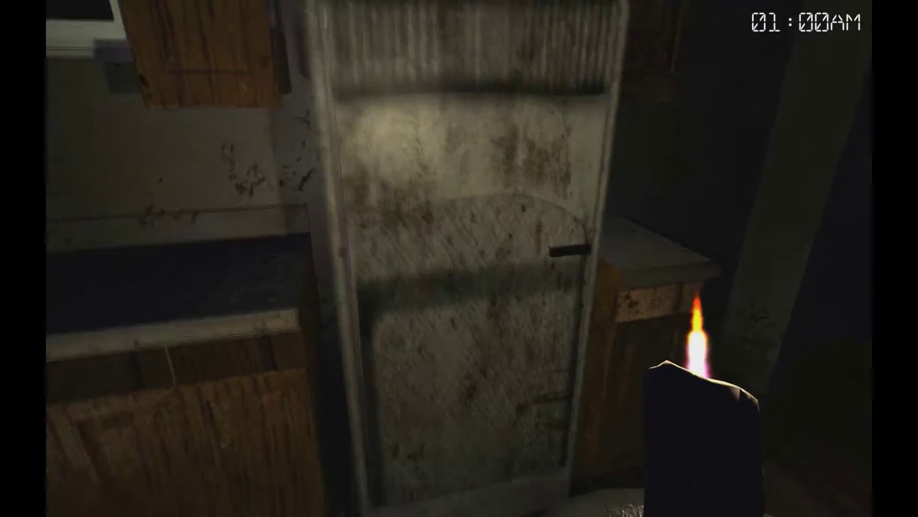
Explore the dark kitchen by candlelight and open the fridge to look inside.
key(f)
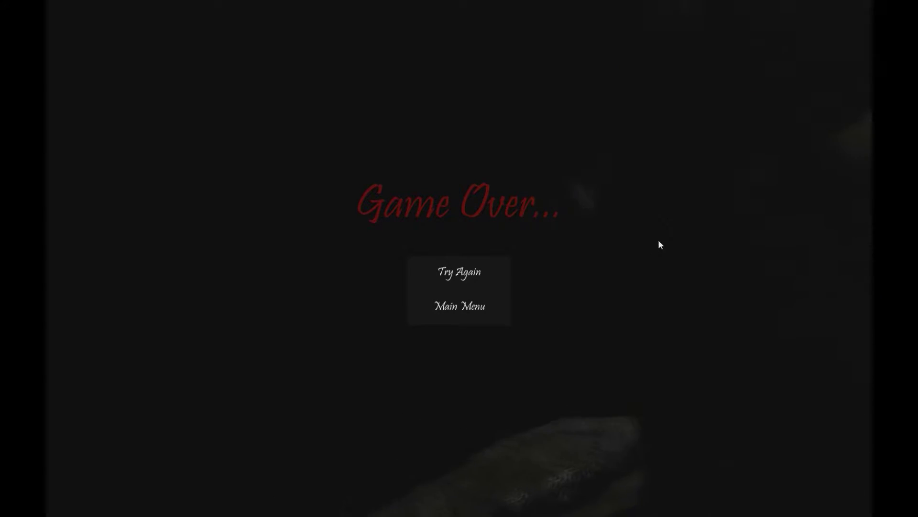
After being caught near the bathroom sink, retry the level from the Game Over screen.
click(492, 268)
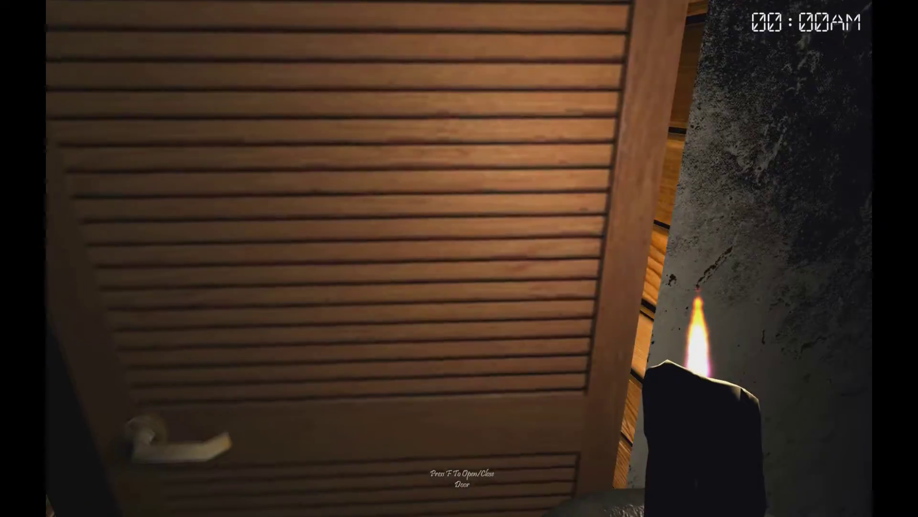
Walk past the louvered door, through the dark doorway and down the corridor.
key(w)
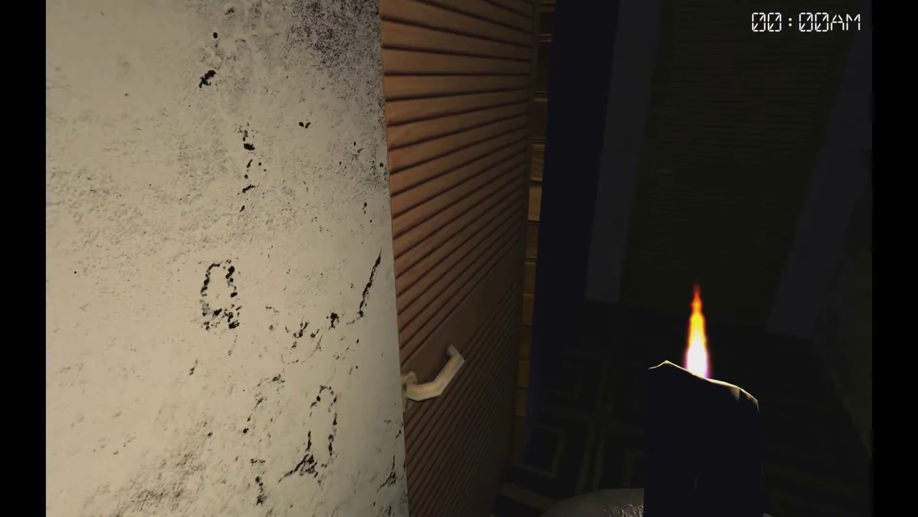
key(w)
key(w)
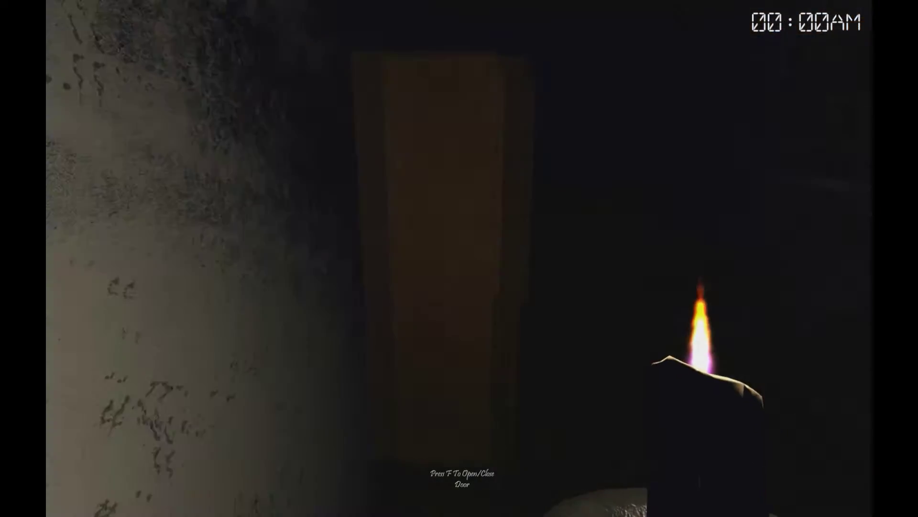
key(w)
key(w)
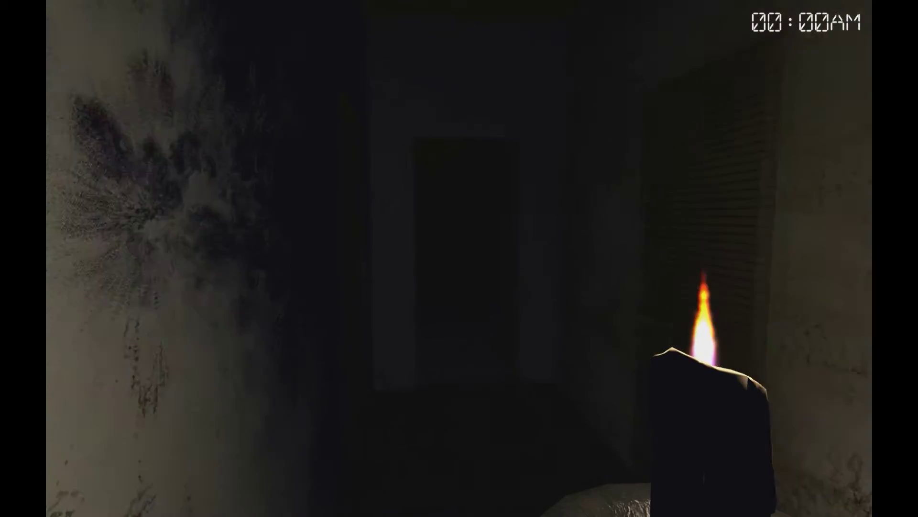
key(w)
key(w)
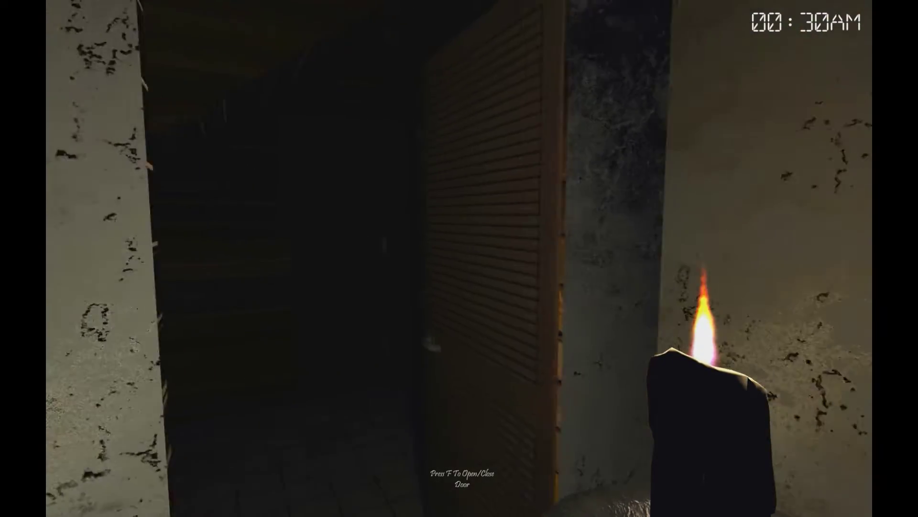
Veer left along the slatted wall into the bathroom, then turn from the sink toward the door.
key(a)
key(a)
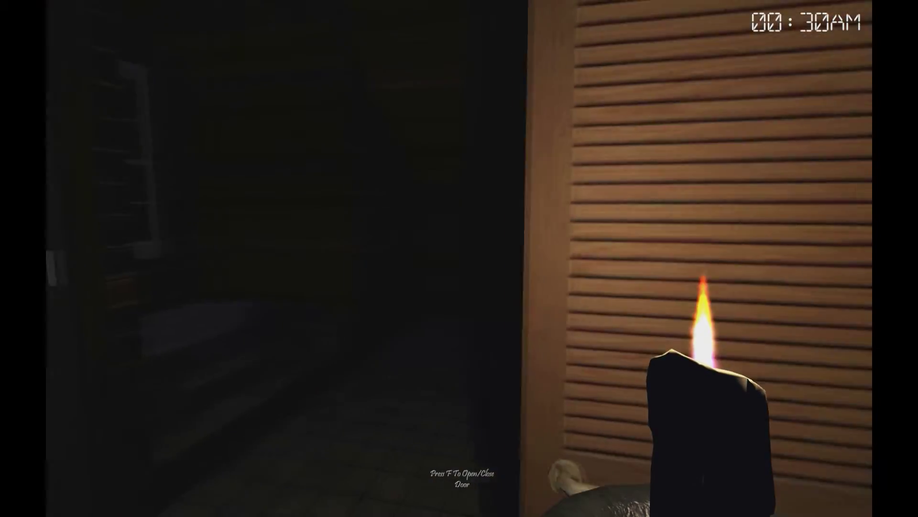
key(w)
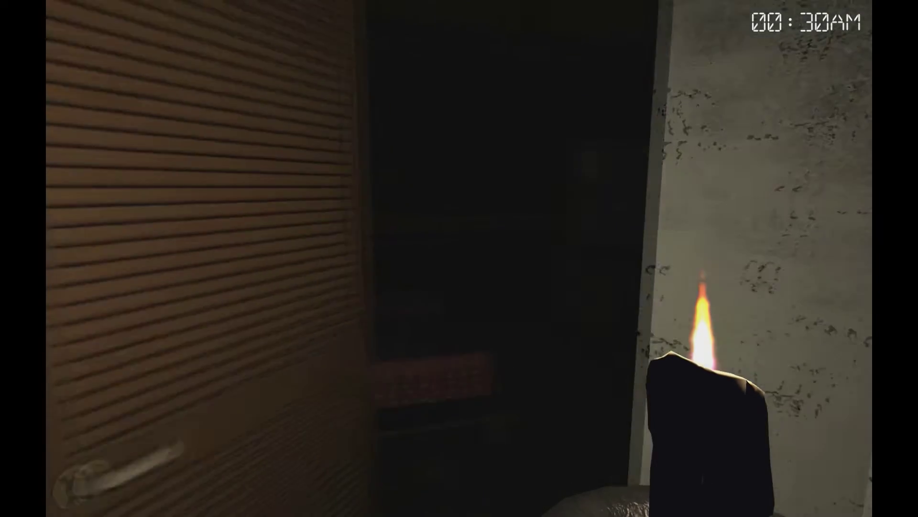
key(w)
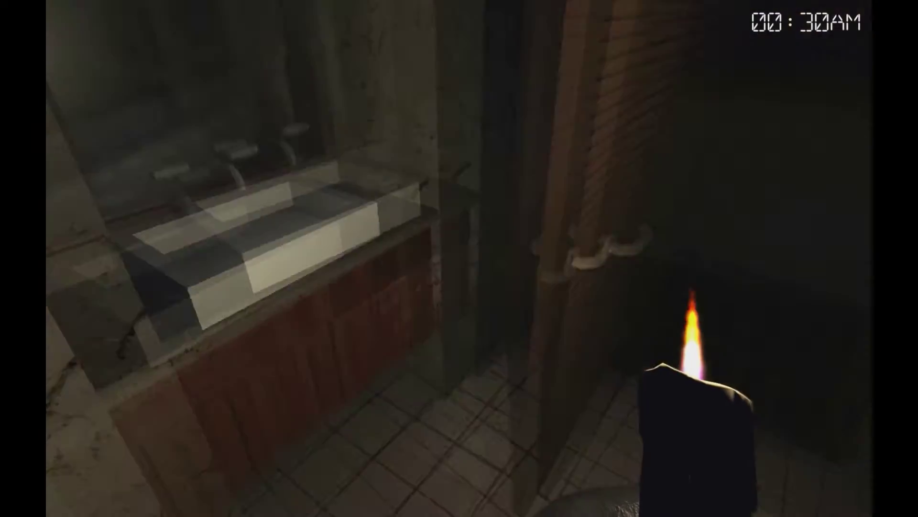
key(w)
key(w)
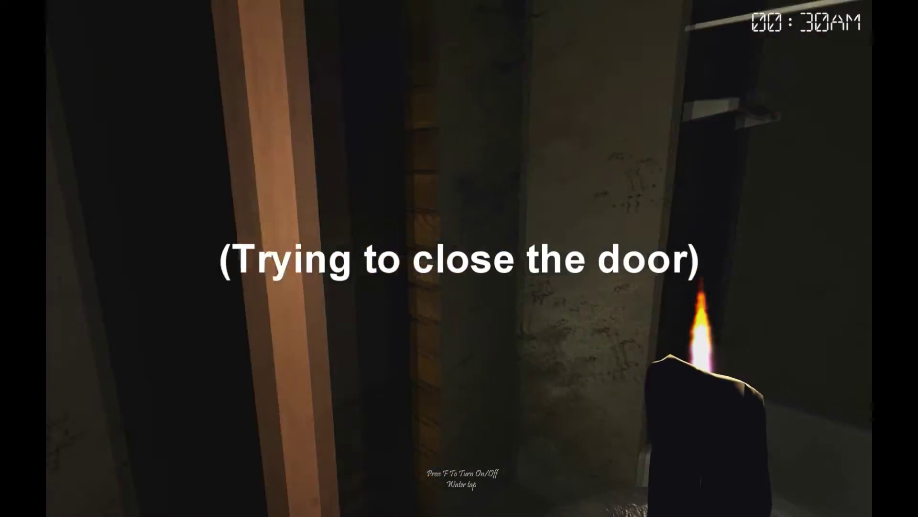